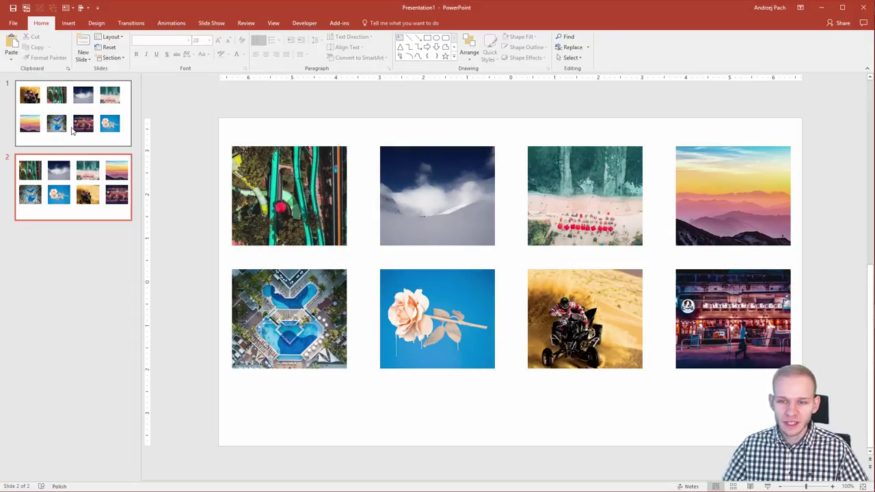
Preview the finished example's first and second photo-grid slides
left_click(73, 113)
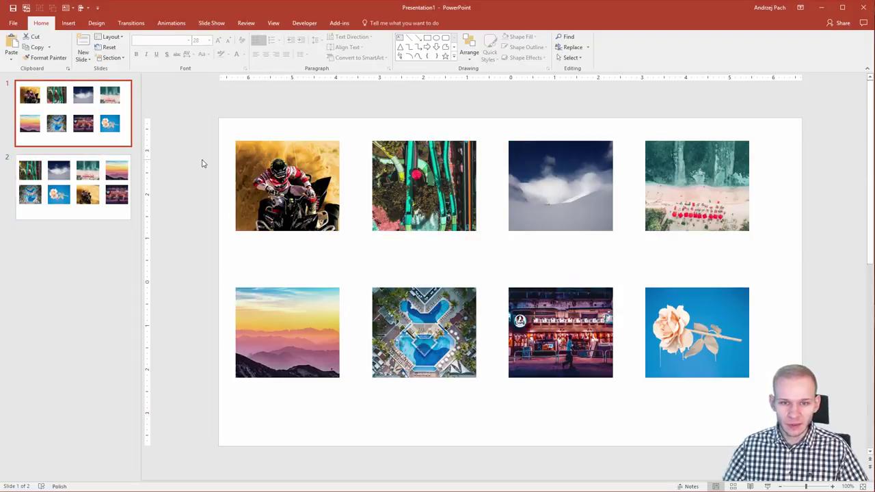
left_click(336, 260)
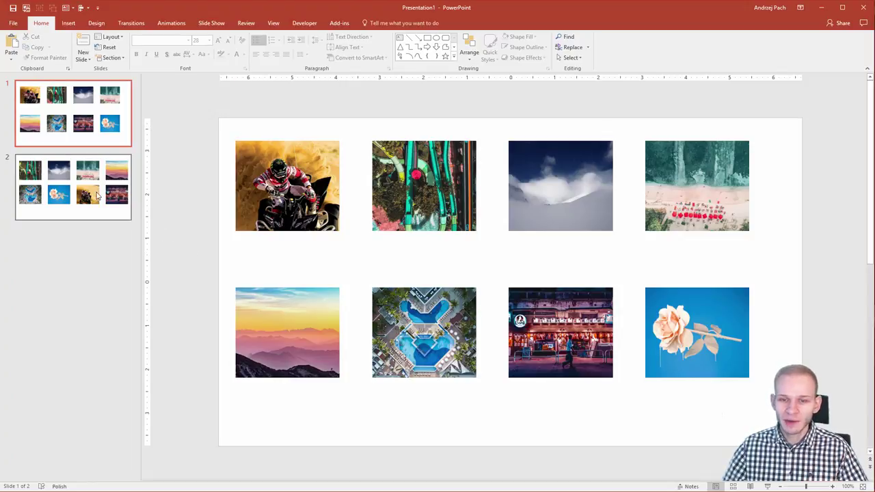
left_click(99, 200)
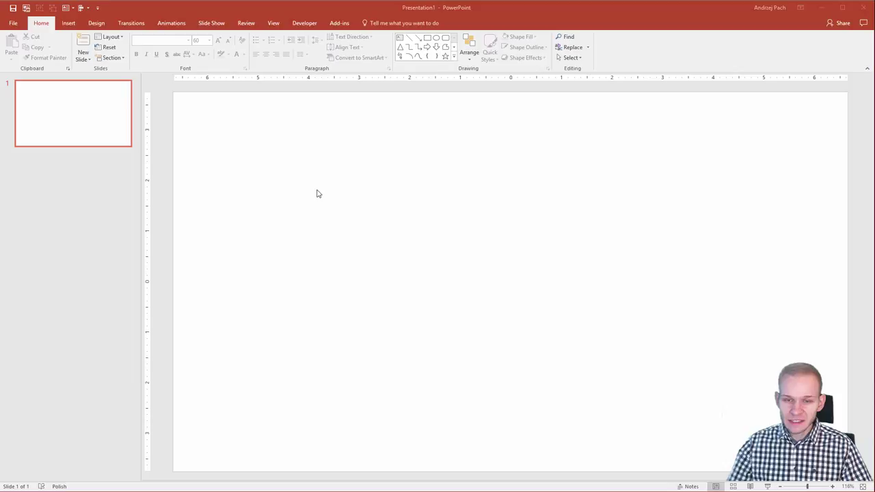
scroll(362, 171, "down", 3)
scroll(368, 207, "up", 2)
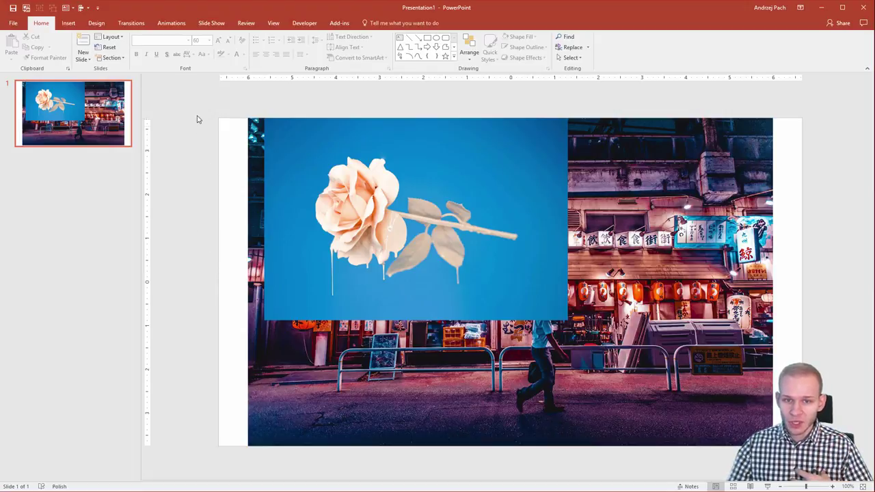
Select all eight photos and apply the Captioned Pictures picture layout
left_click_drag(197, 103, 664, 440)
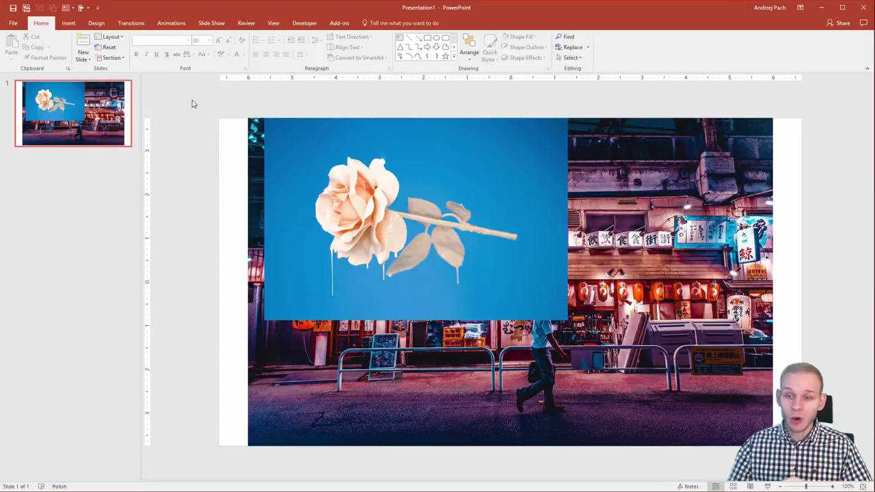
left_click_drag(193, 100, 801, 458)
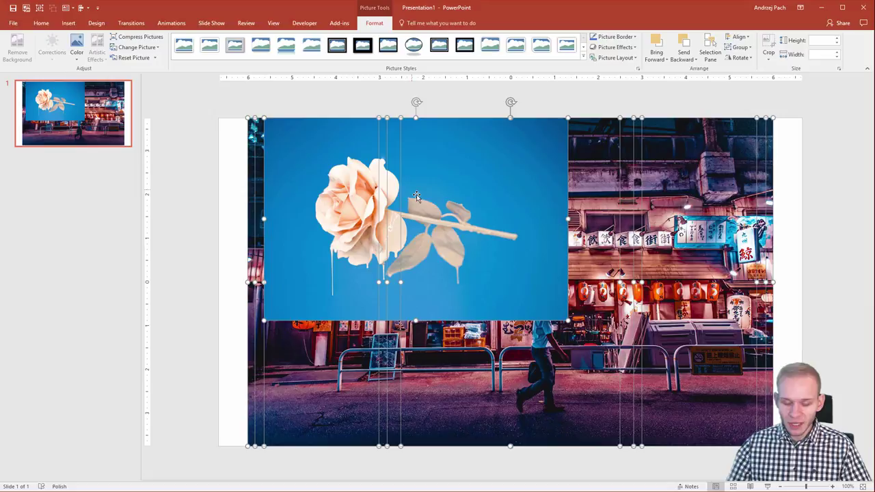
left_click_drag(199, 93, 812, 482)
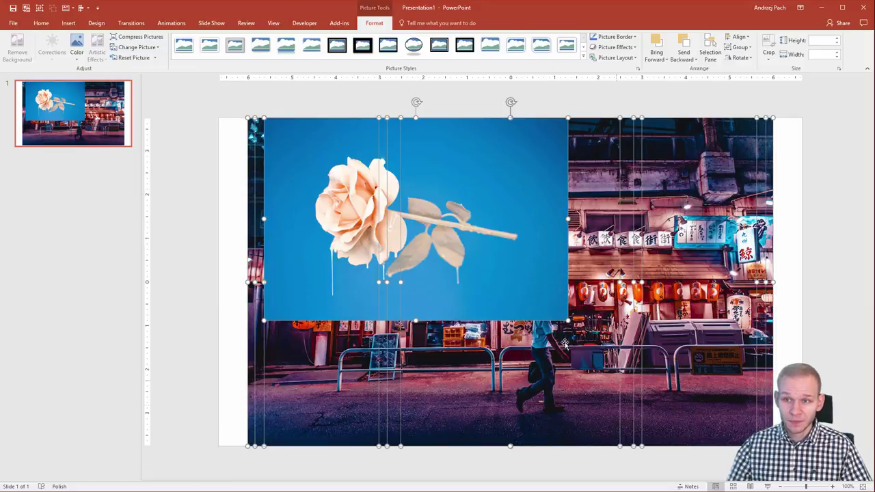
left_click(636, 61)
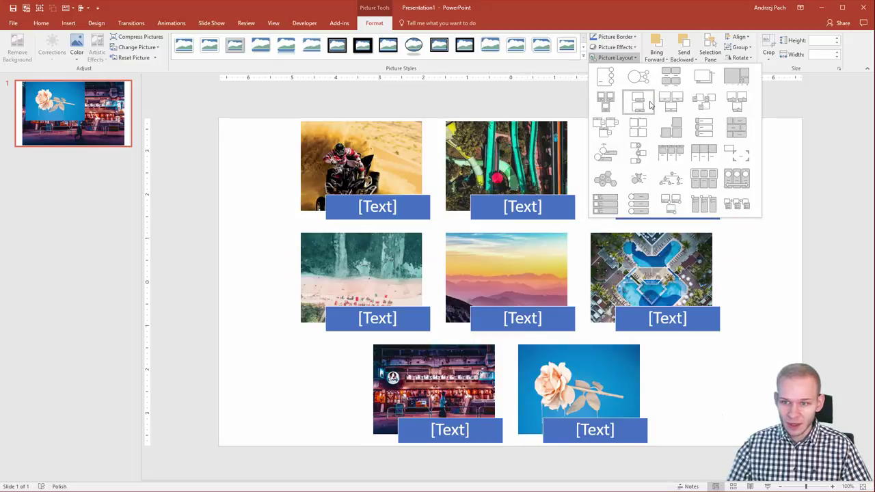
left_click(606, 101)
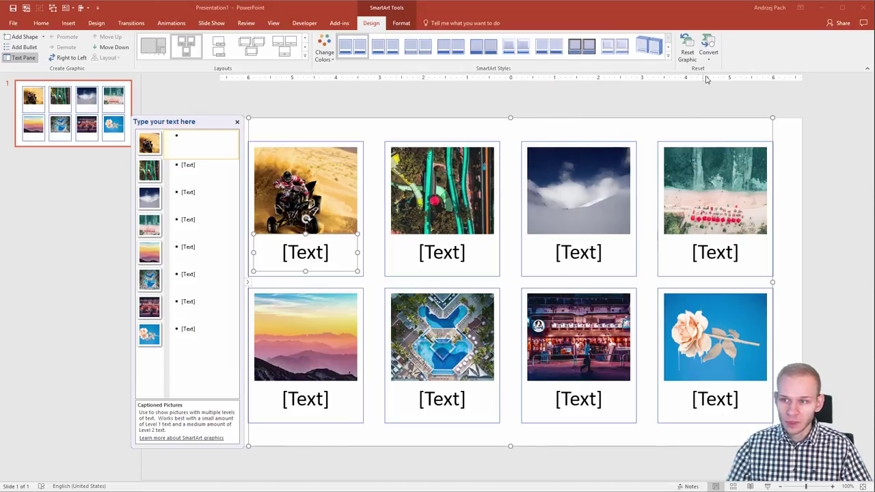
Convert the SmartArt to shapes, move it up-left, ungroup it and enlarge the pictures slightly
left_click(709, 47)
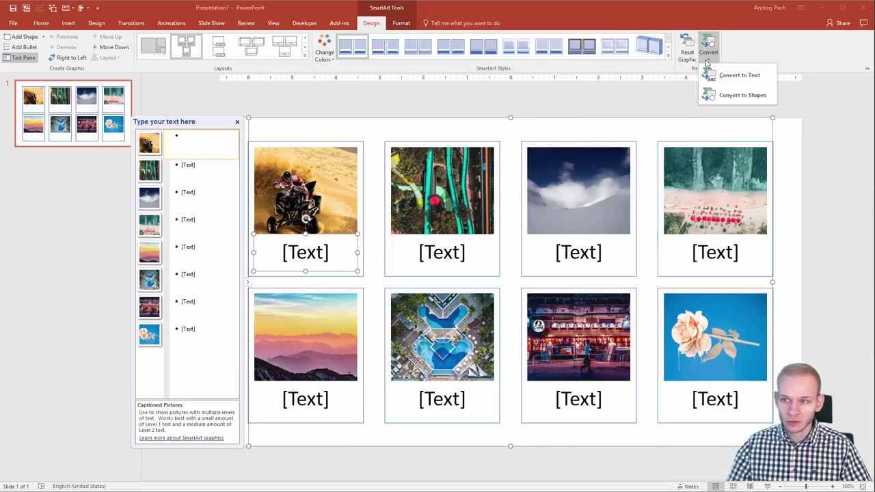
left_click(727, 96)
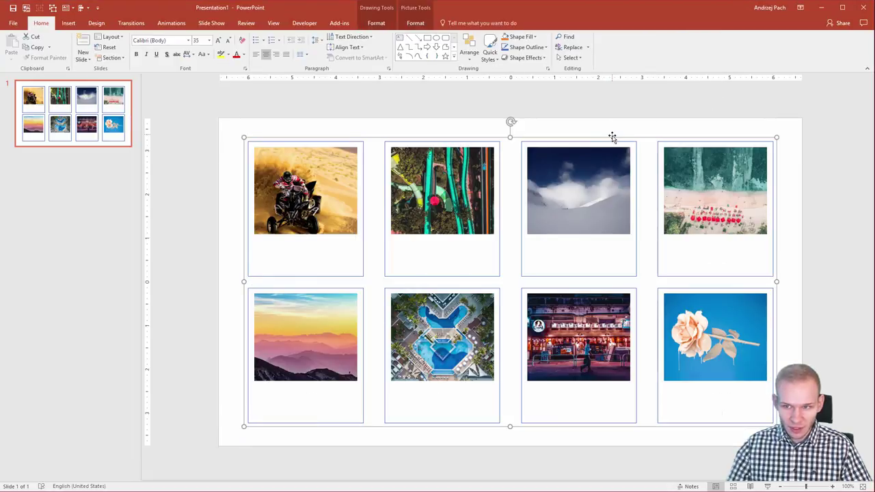
left_click_drag(612, 137, 574, 121)
right_click(574, 121)
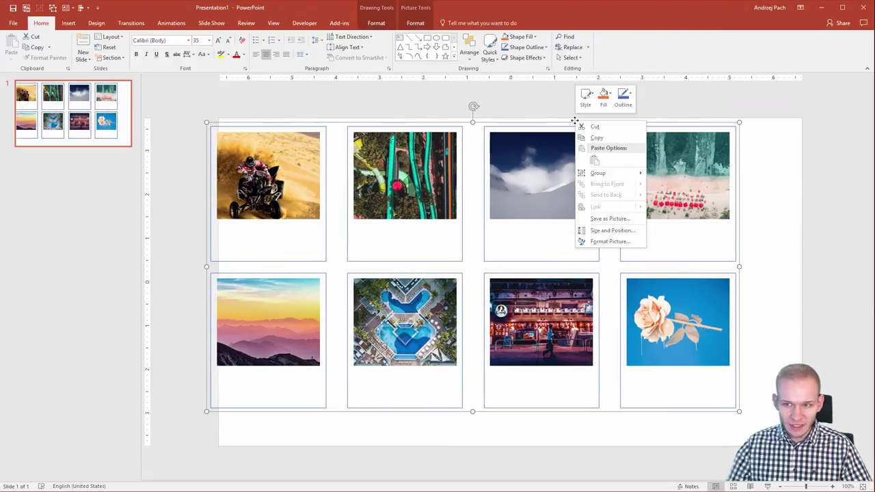
mouse_move(623, 172)
left_click(676, 195)
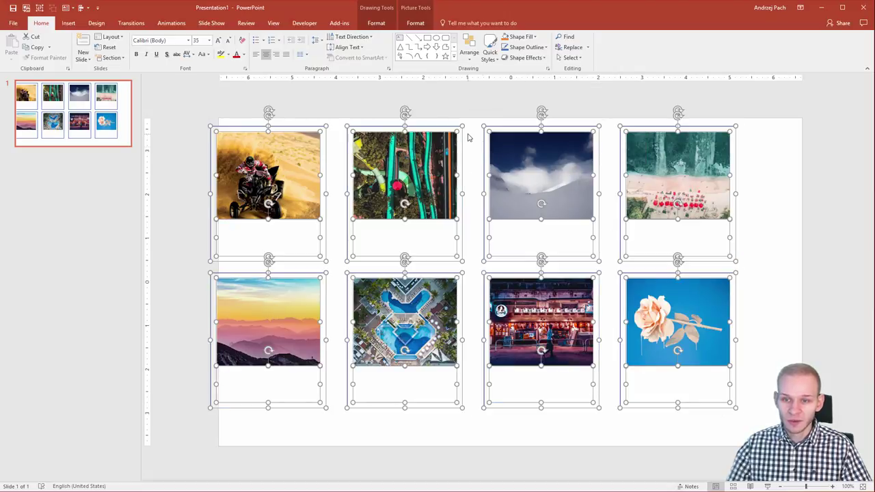
left_click_drag(461, 127, 464, 122)
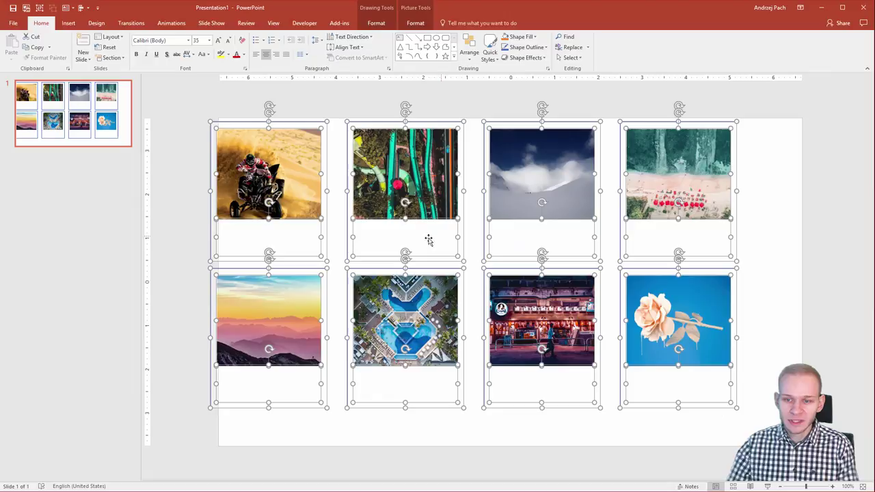
Delete the ATV photo's frame and the empty caption boxes in both rows
left_click(171, 240)
left_click(211, 231)
key("Delete")
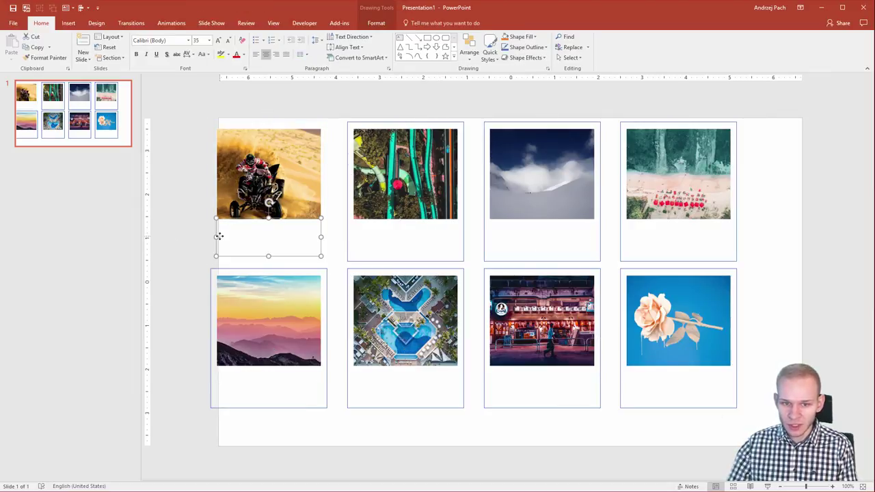
left_click(219, 235)
left_click(205, 240)
left_click_drag(190, 219, 323, 200)
key("Delete")
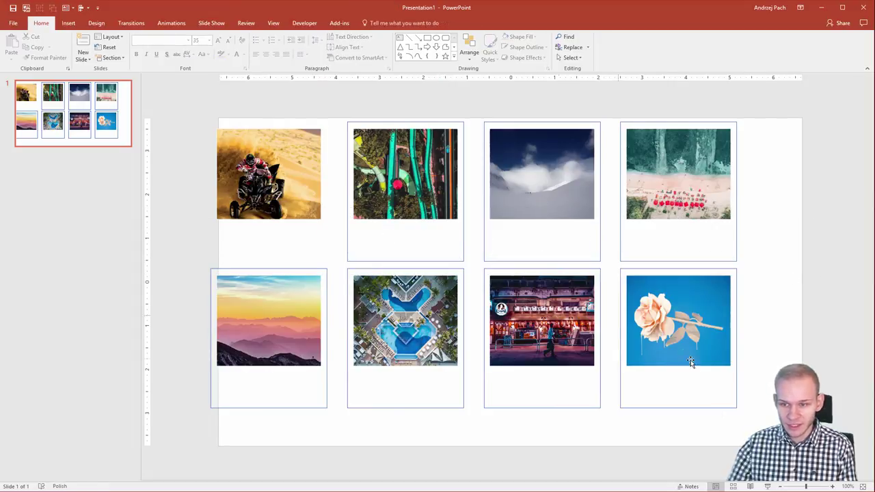
left_click_drag(747, 420, 172, 359)
key("Delete")
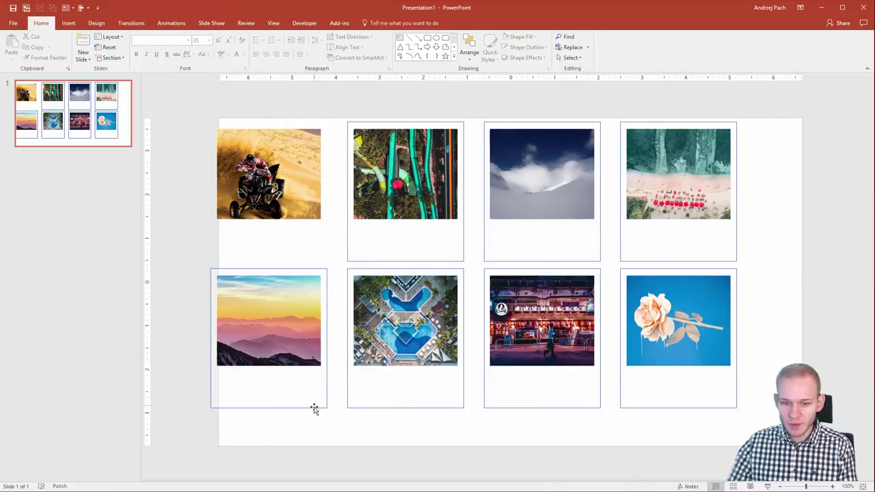
Delete the remaining photo frames, then shift all eight photos slightly right and down
left_click(315, 407)
key("Delete")
left_click(360, 412)
key("Delete")
left_click(483, 407)
key("Delete")
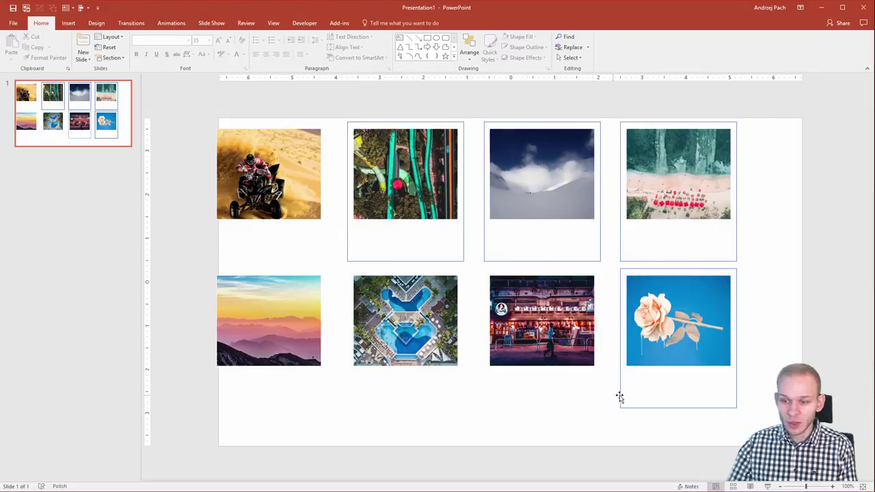
left_click(618, 399)
key("Delete")
left_click(621, 259)
key("Delete")
left_click(600, 259)
key("Delete")
left_click(463, 256)
key("Delete")
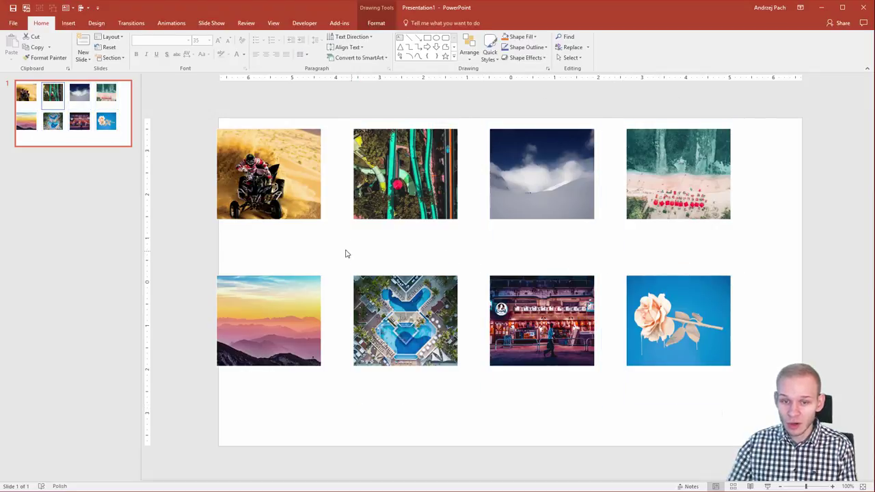
key("ctrl+a")
left_click_drag(447, 228, 464, 240)
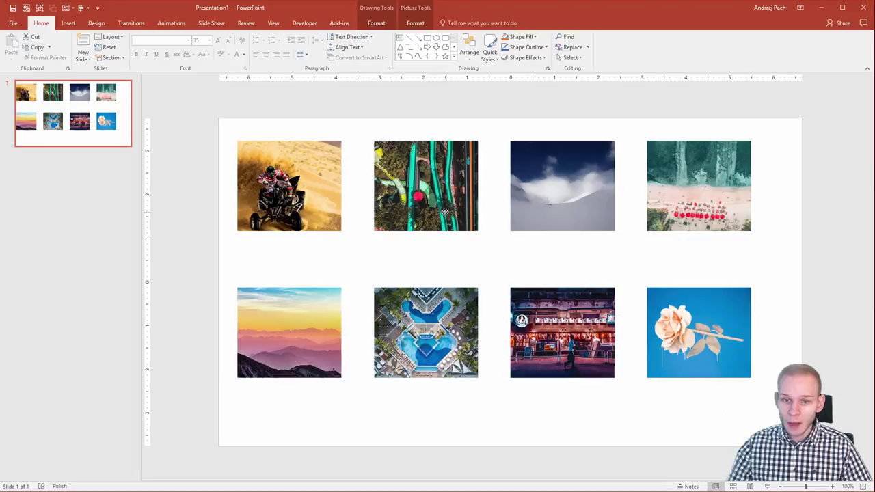
Recrop the ATV photo to an enlarged, repositioned view of the rider
left_click(463, 256)
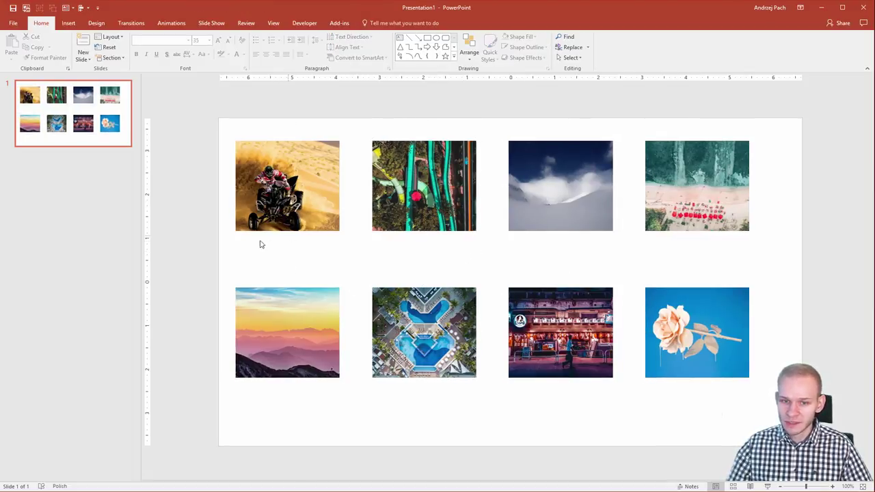
left_click(281, 197)
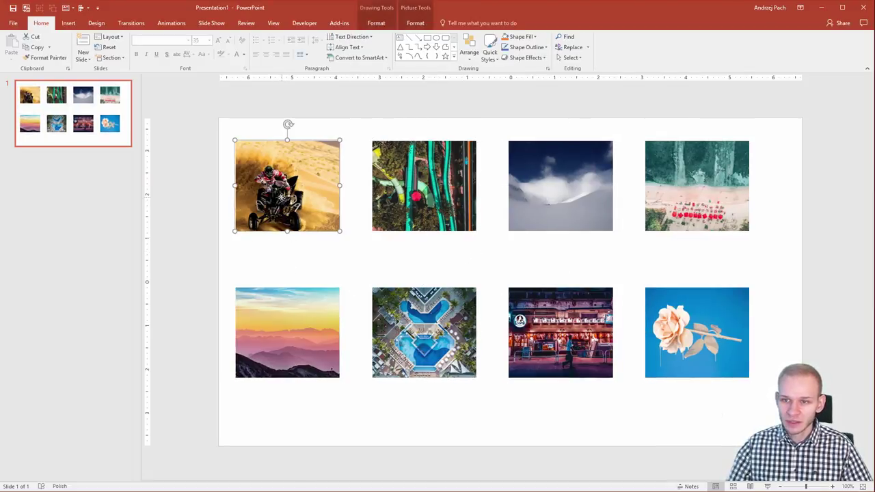
left_click(415, 24)
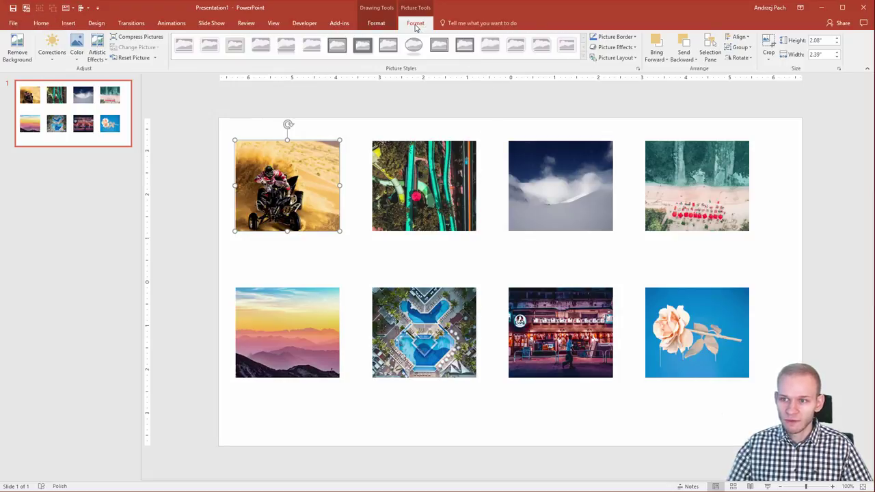
left_click(769, 44)
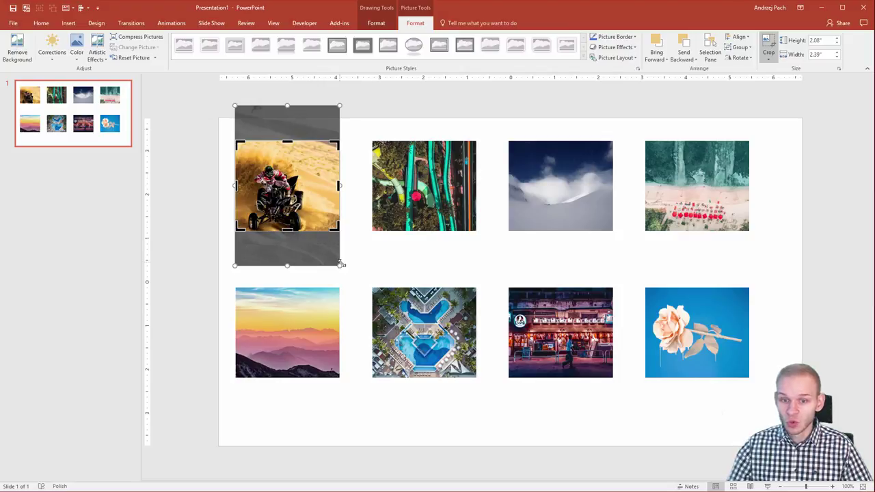
left_click_drag(341, 264, 420, 391)
left_click_drag(375, 299, 358, 254)
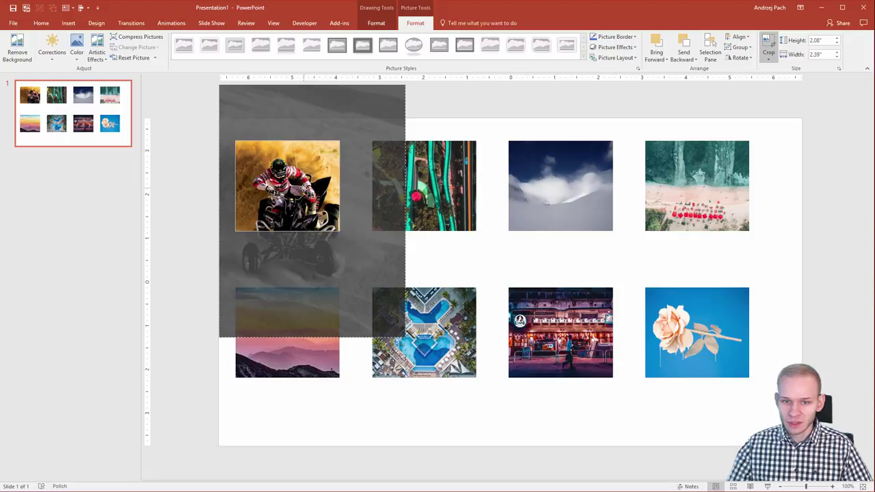
left_click(770, 48)
Recrop the water-slide photo, shifting the image up within its frame
left_click(441, 198)
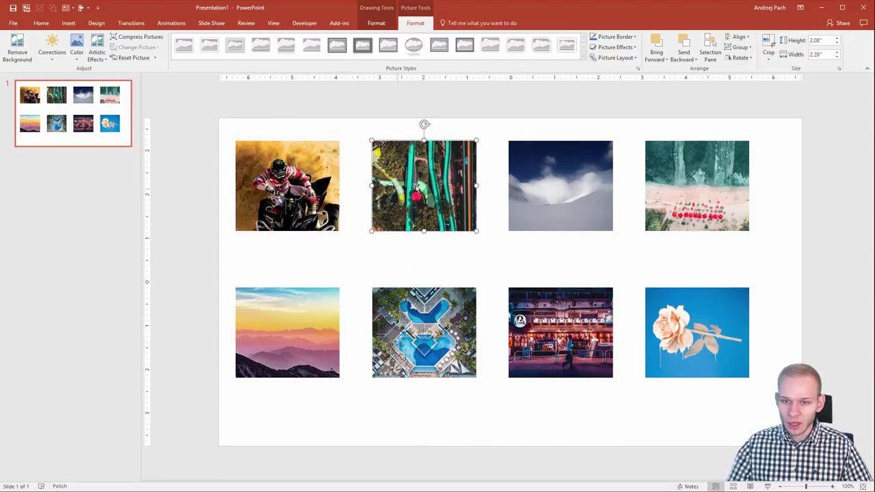
left_click(770, 48)
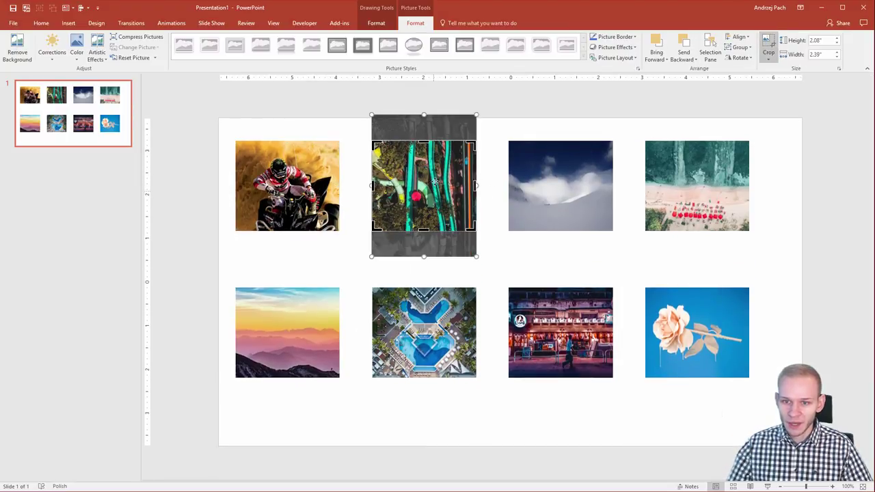
left_click_drag(435, 191, 438, 170)
left_click(769, 48)
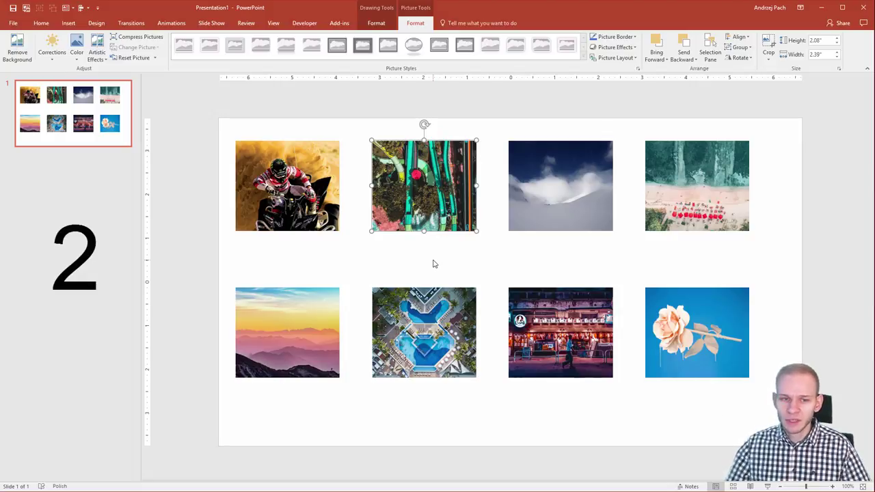
Add a new blank Title and Content slide after slide 1
left_click(76, 202)
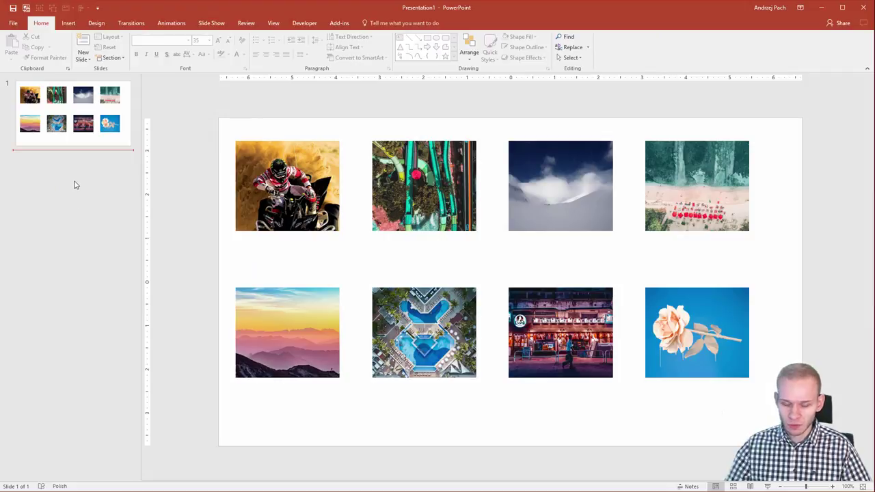
right_click(75, 182)
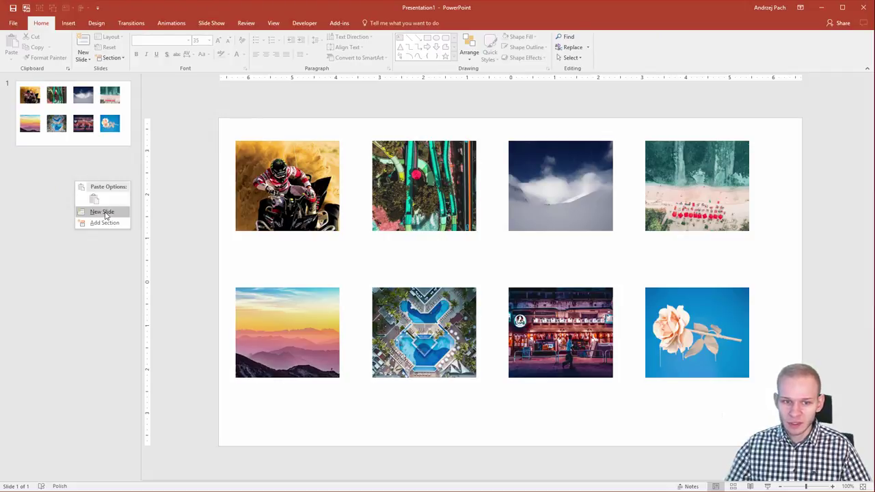
left_click(102, 212)
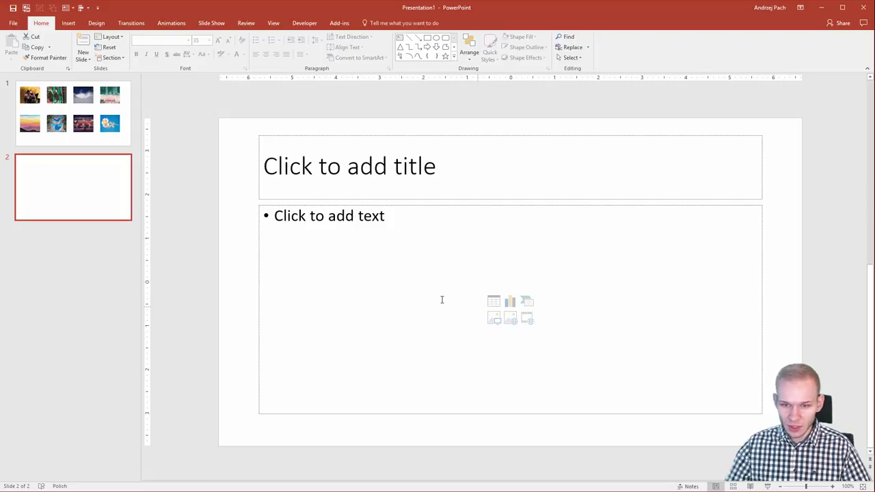
Drop spencer-watson-362476.jpg onto slide 2, undo it, and leave the placeholder empty
key("alt+Tab")
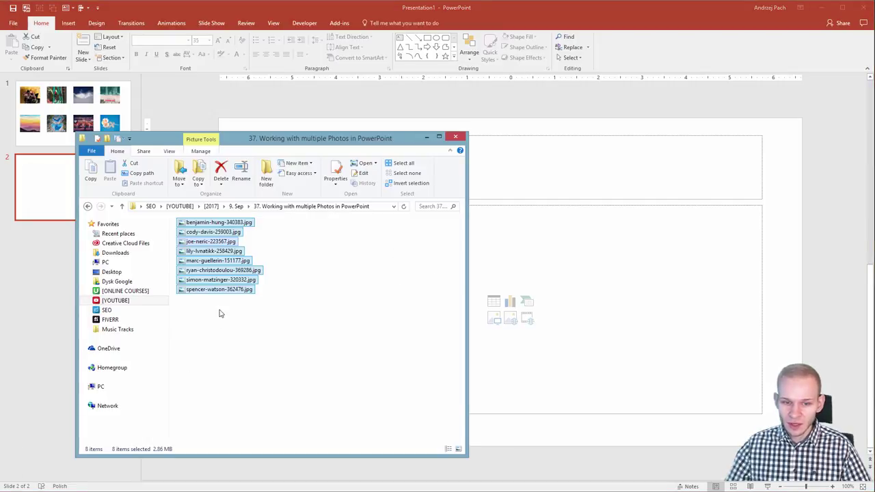
left_click(219, 290)
left_click_drag(219, 294, 608, 303)
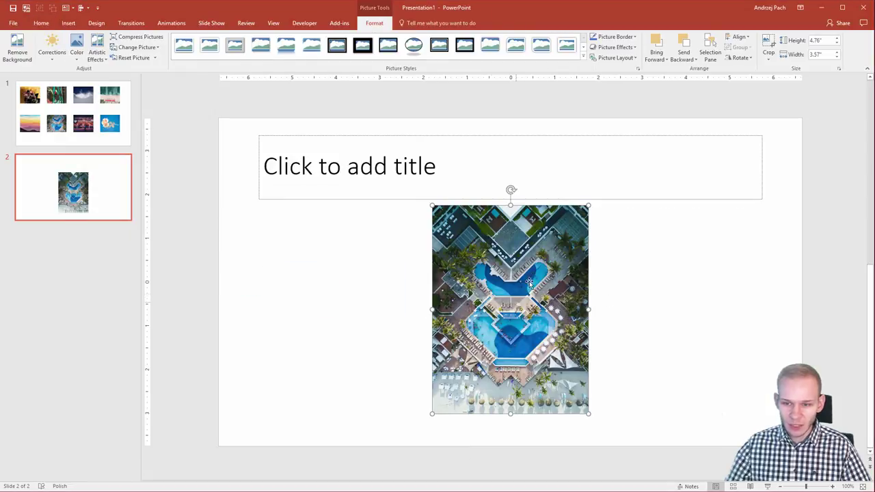
key("ctrl+z")
key("ctrl+z")
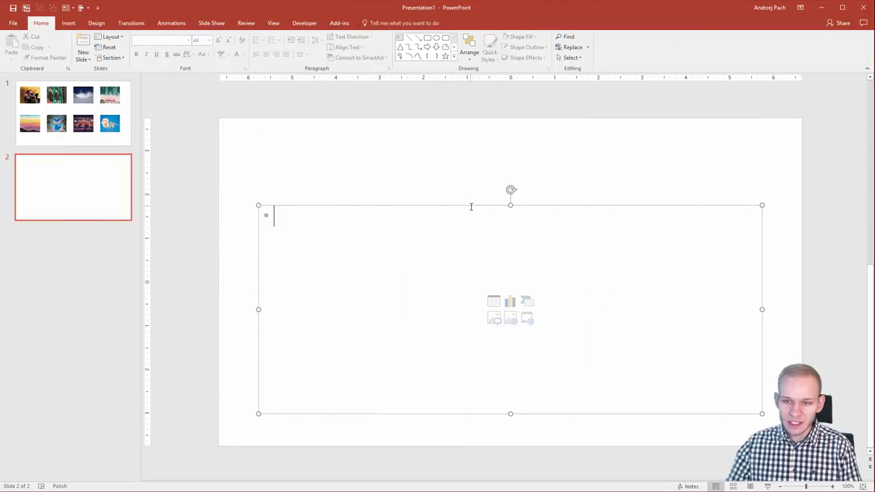
key("Escape")
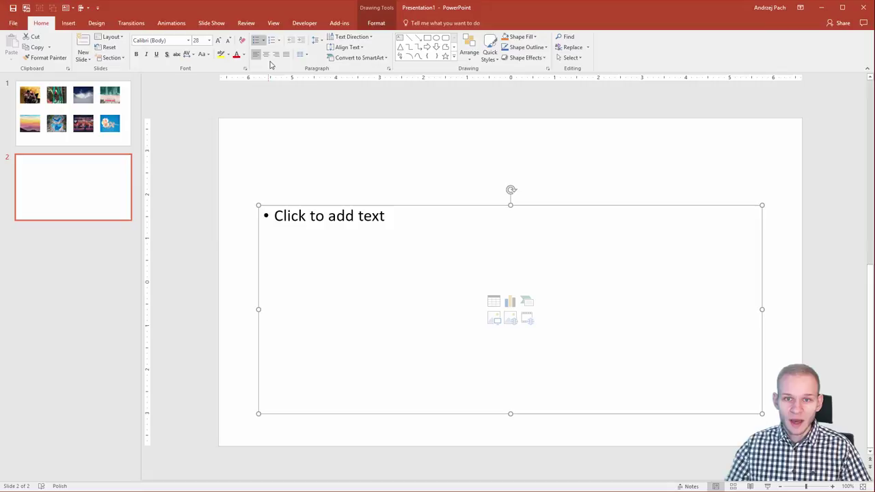
left_click(274, 23)
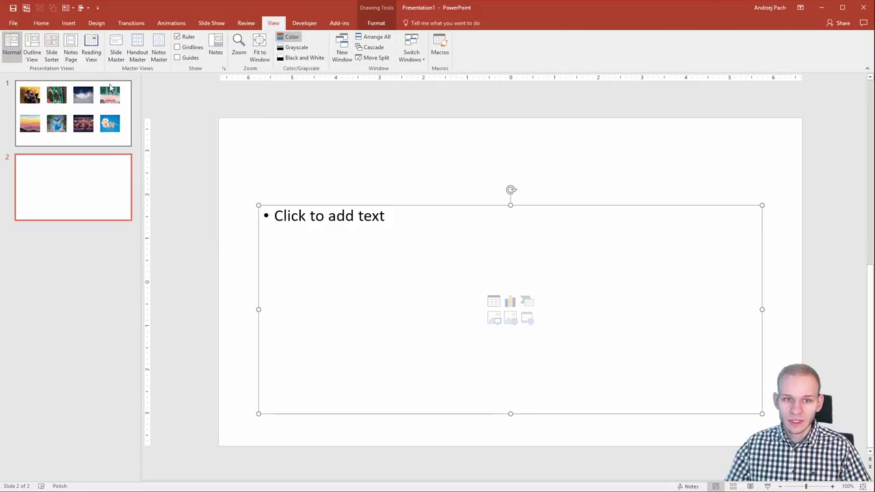
In Slide Master view, insert a new layout and delete all its placeholders
left_click(116, 52)
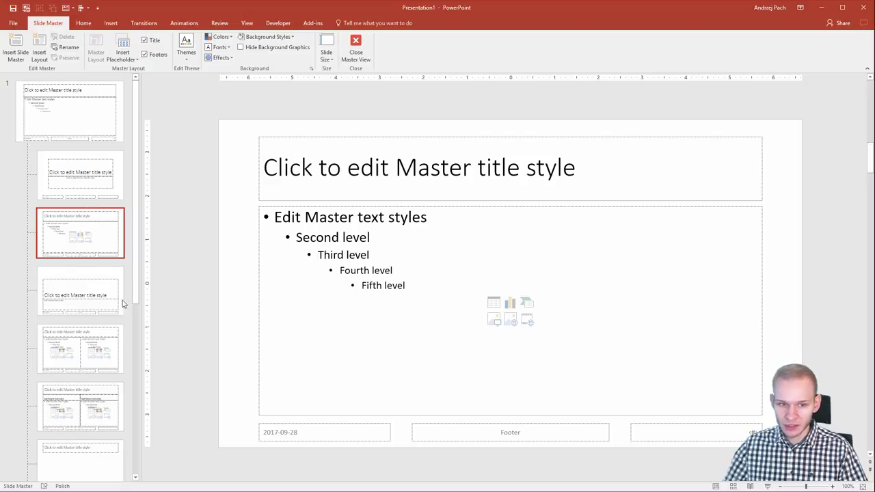
left_click(102, 264)
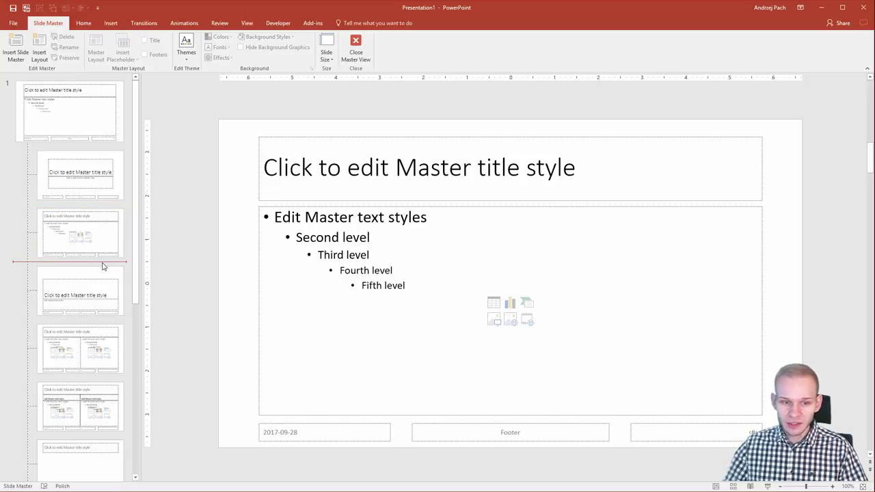
right_click(103, 264)
left_click(130, 304)
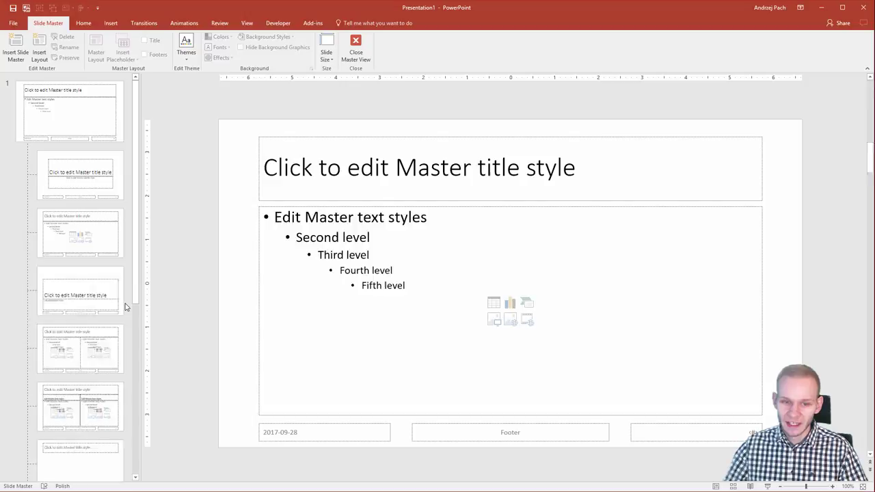
left_click_drag(193, 131, 841, 479)
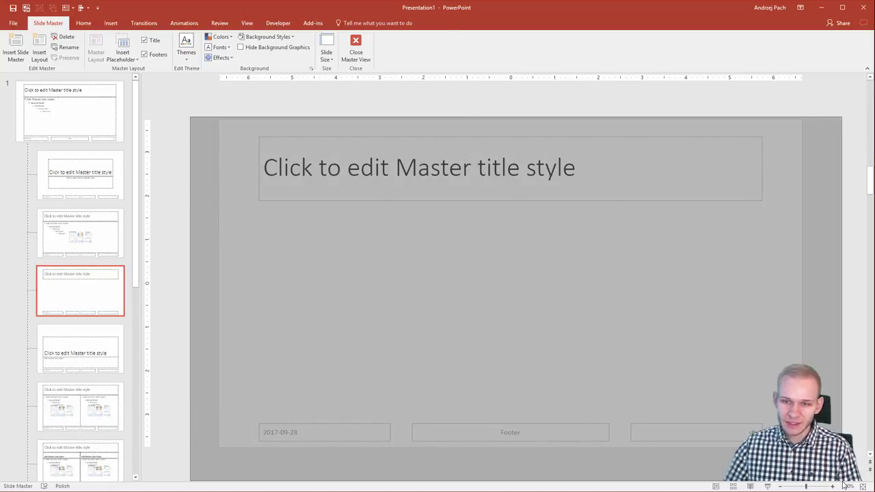
key("Delete")
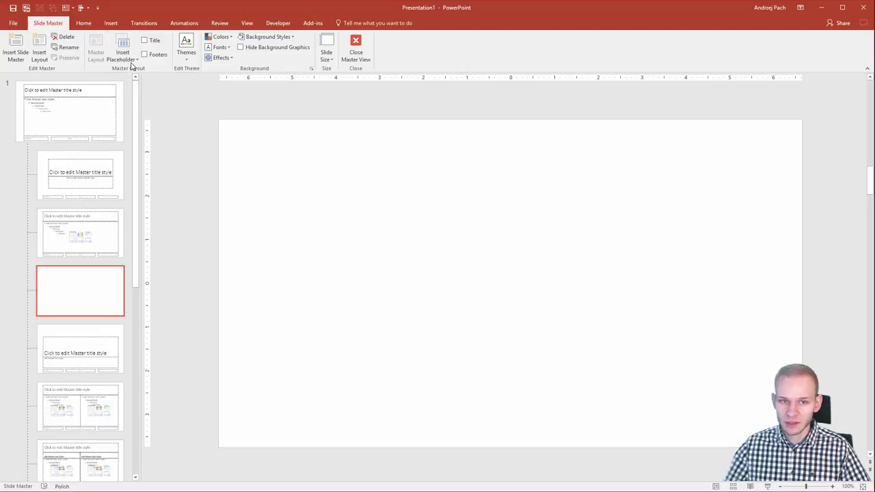
Draw a Picture placeholder and duplicate it into a row of four
left_click(130, 57)
left_click(135, 115)
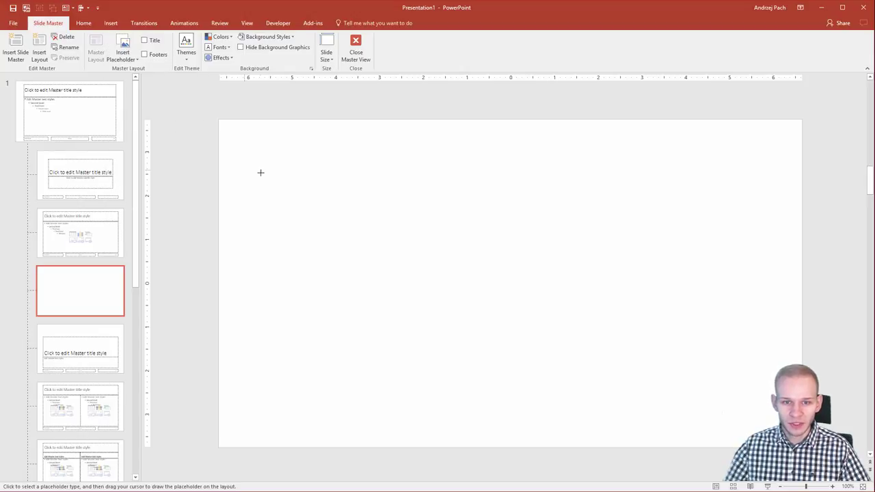
left_click_drag(250, 148, 484, 247)
key("ctrl+d")
key("ctrl+d")
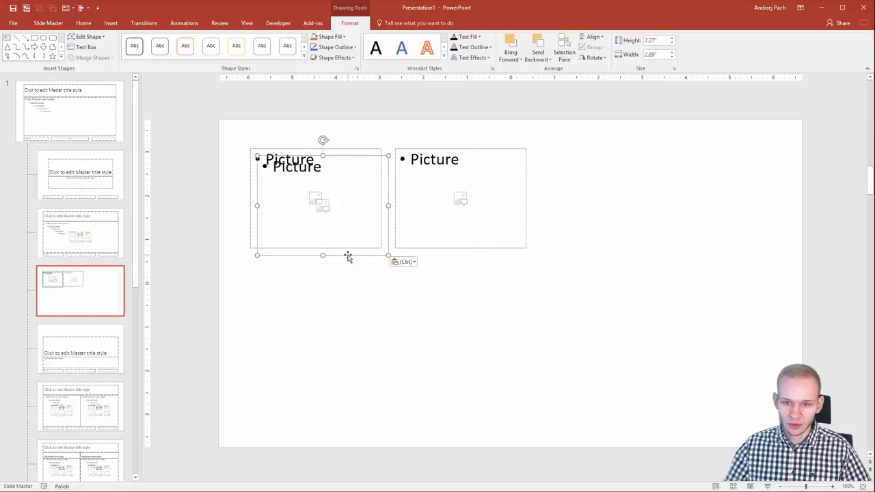
left_click_drag(348, 256, 637, 247)
key("ctrl+d")
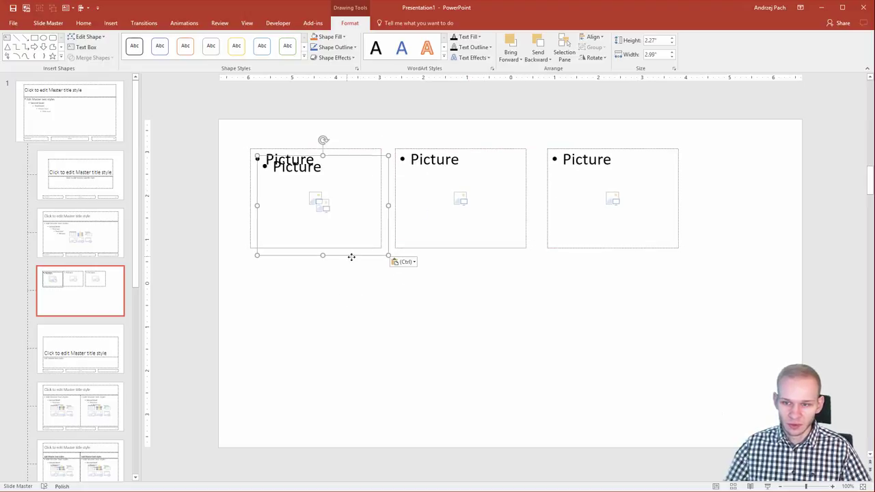
left_click_drag(351, 256, 779, 249)
Resize the four placeholders to 2.63 inches wide and shift them left
left_click(612, 248, "shift")
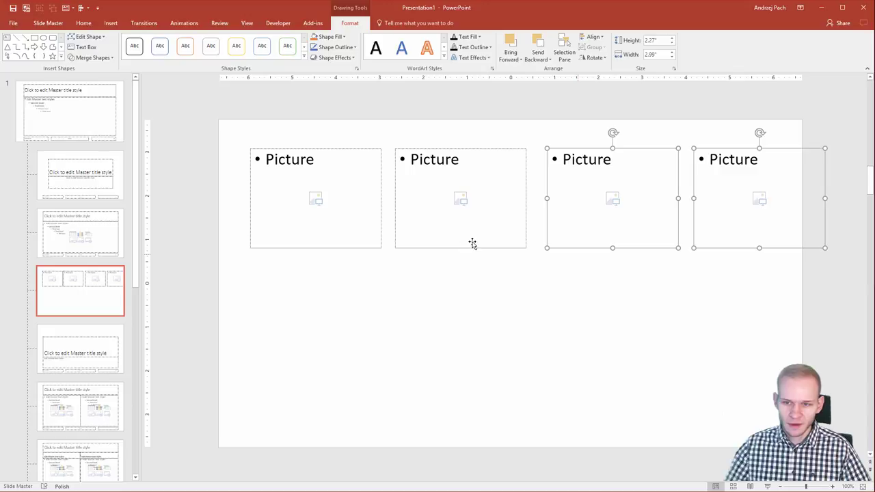
left_click(471, 246, "shift")
left_click(367, 247, "shift")
left_click_drag(367, 247, 335, 244)
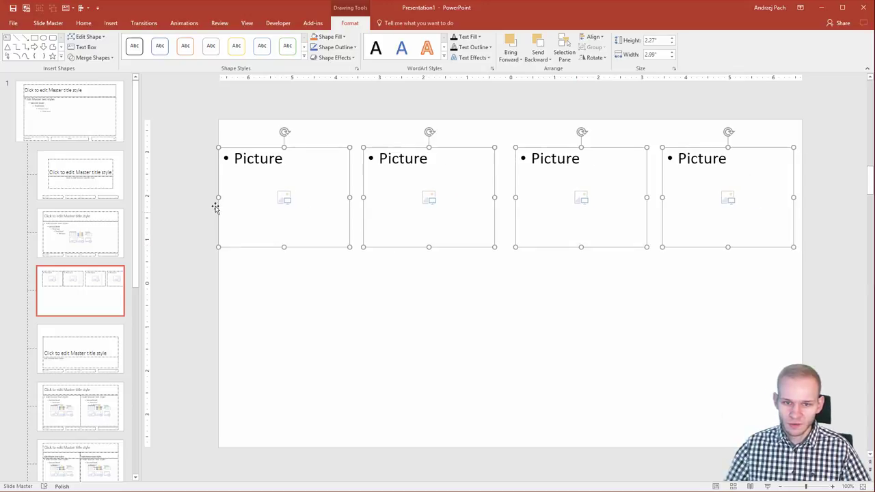
key("Escape")
left_click_drag(234, 199, 234, 199)
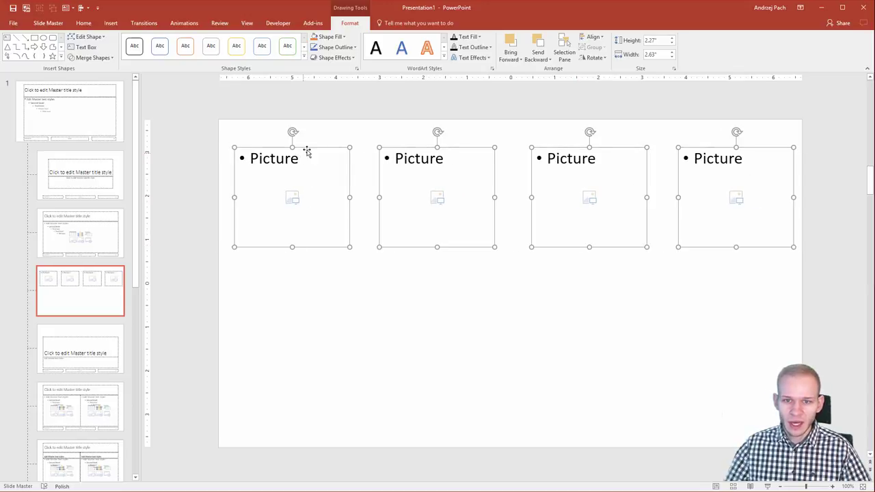
key("Escape")
left_click_drag(307, 149, 304, 148)
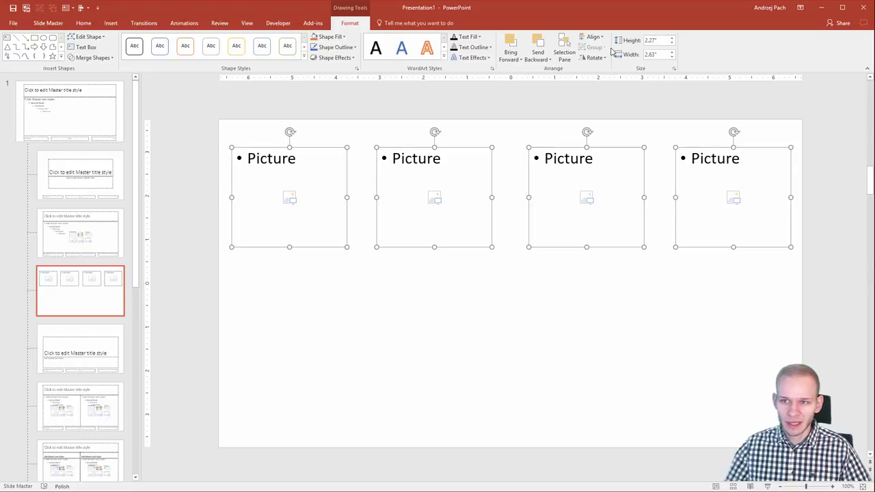
Distribute the row horizontally and paste a copy below as the second row
left_click(593, 38)
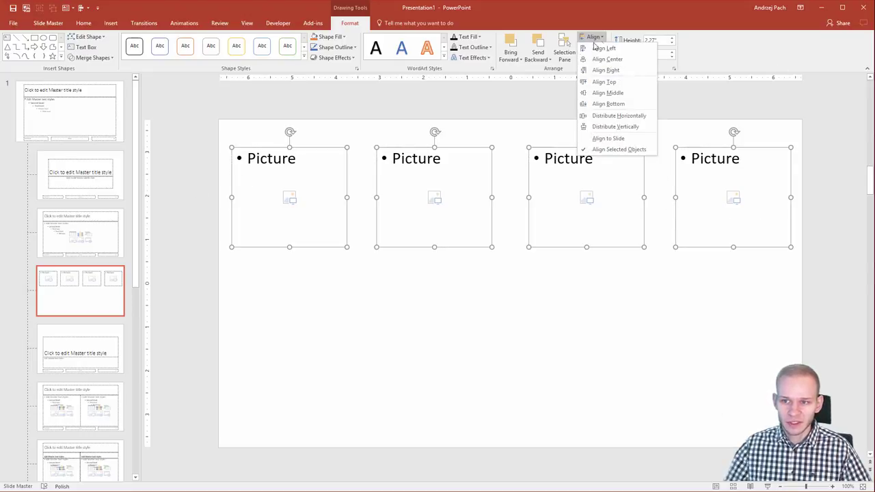
left_click(629, 115)
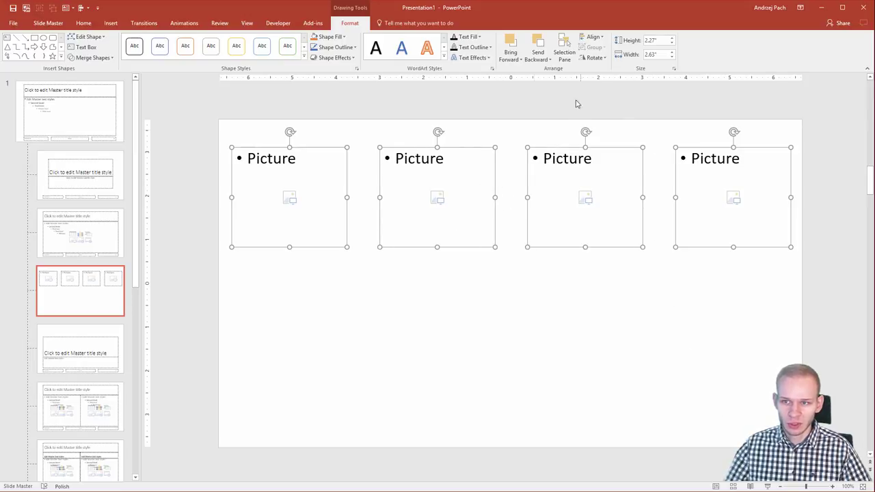
key("ctrl+c")
key("ctrl+v")
left_click_drag(461, 256, 454, 372)
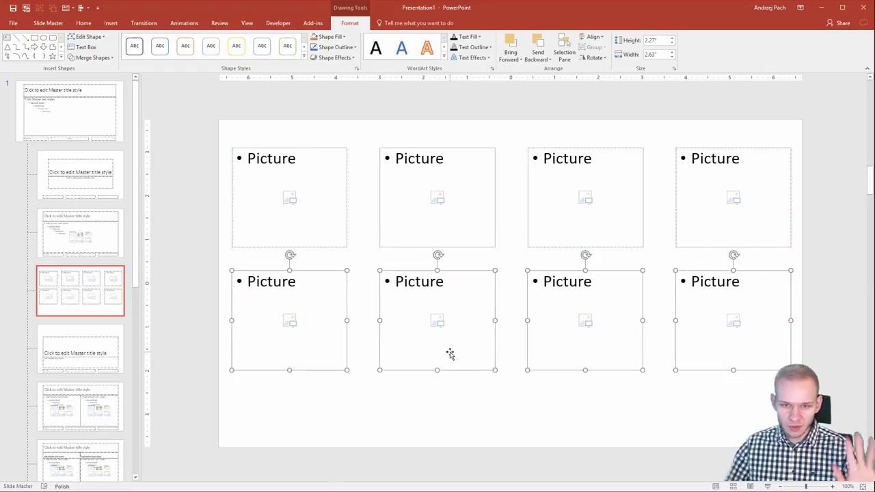
Close Master View and bring up slide 2's layout list including Custom Layout
left_click(43, 23)
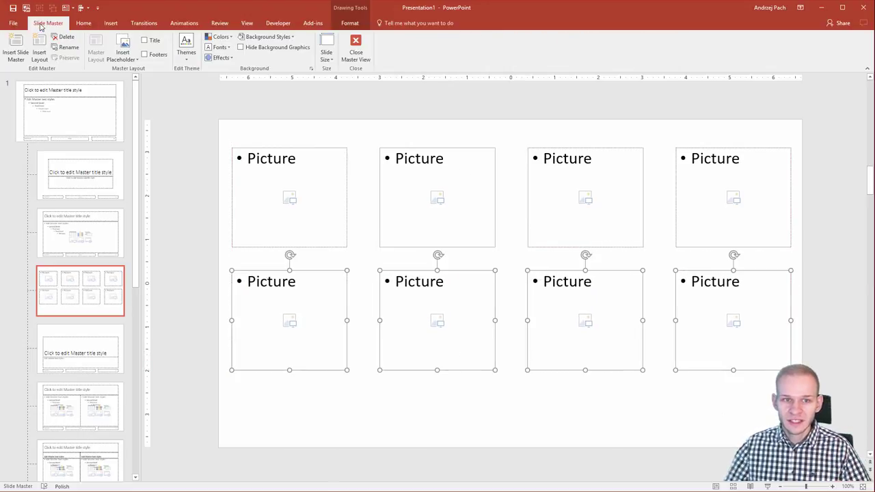
left_click(353, 53)
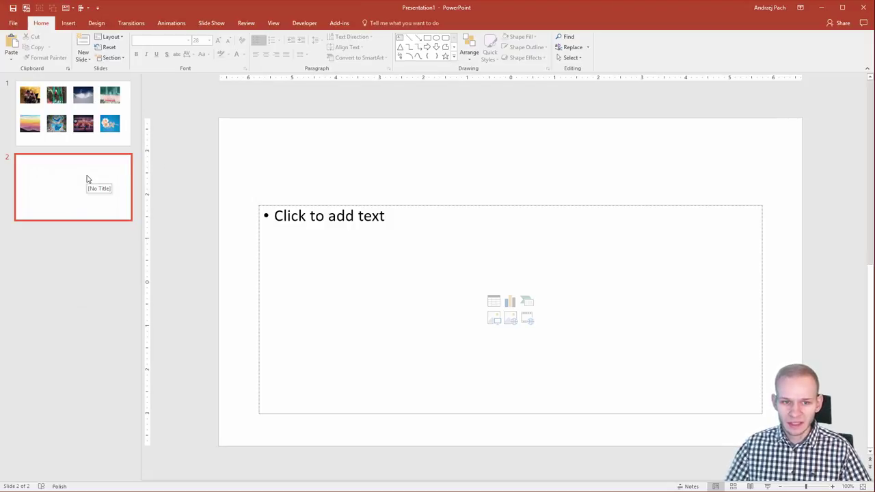
right_click(194, 178)
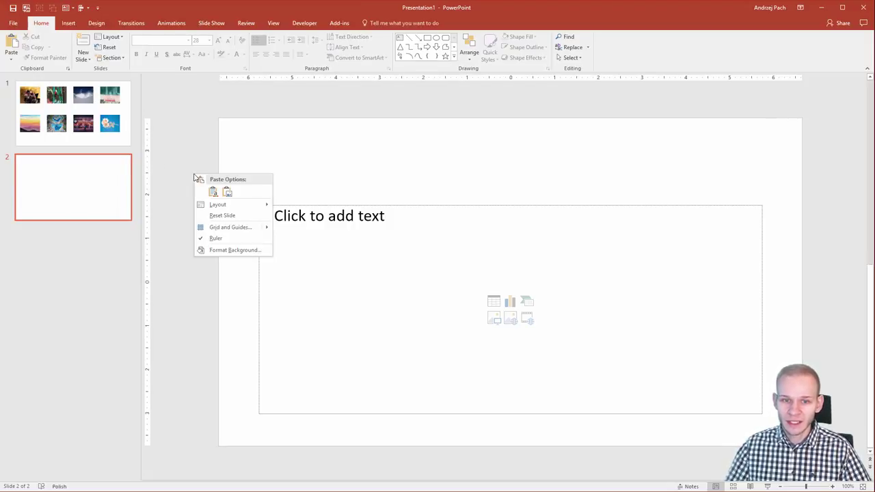
mouse_move(245, 205)
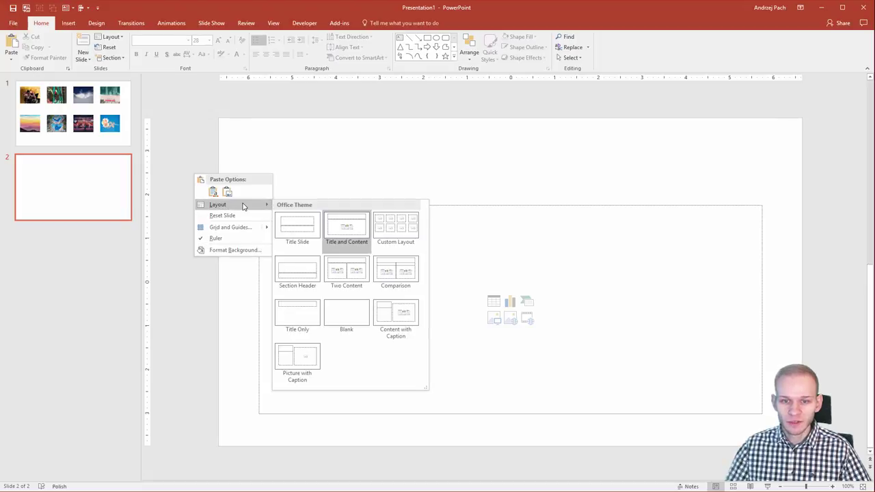
Apply the custom eight-picture layout to slide 2 and drop the selected photos into its placeholders
left_click(395, 234)
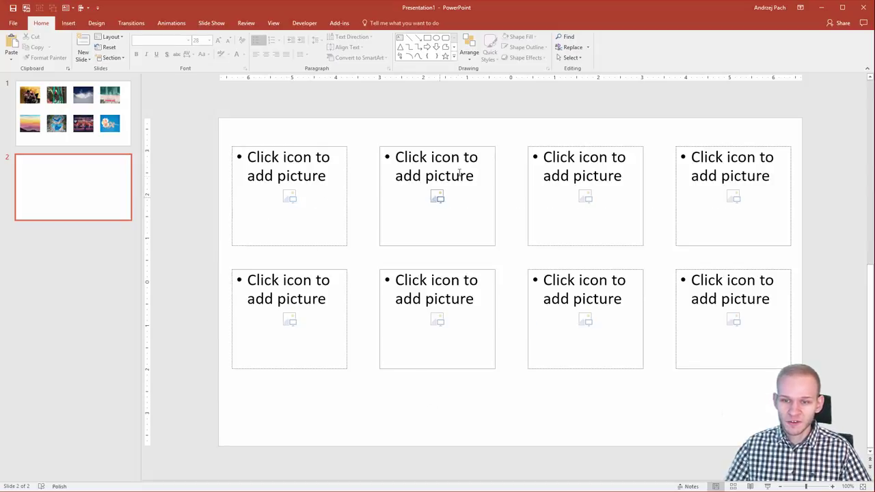
key("Up")
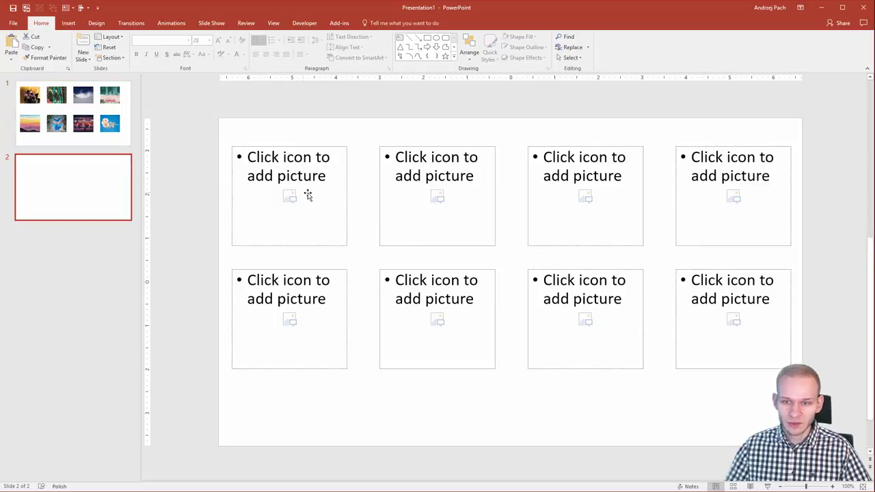
left_click(25, 487)
left_click_drag(298, 321, 529, 400)
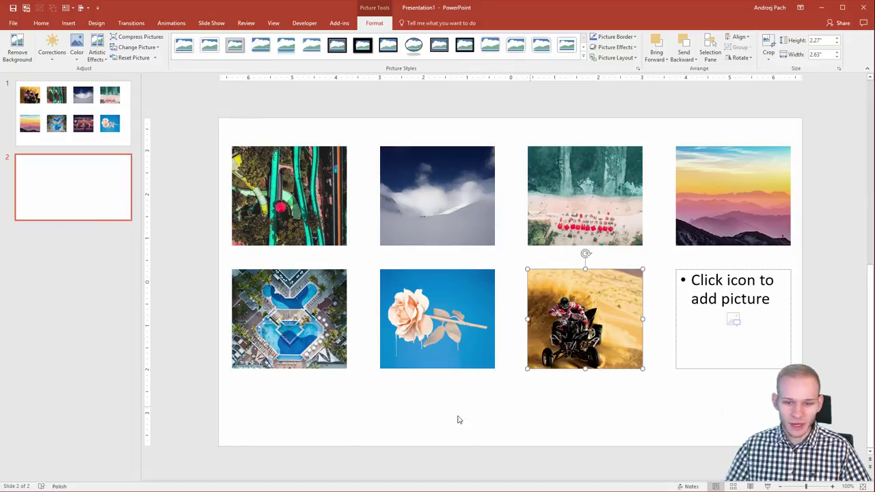
Fill the last empty placeholder with benjamin-hung-340383.jpg to complete the 4×2 grid
left_click(25, 487)
left_click(257, 312)
left_click_drag(218, 222, 365, 270)
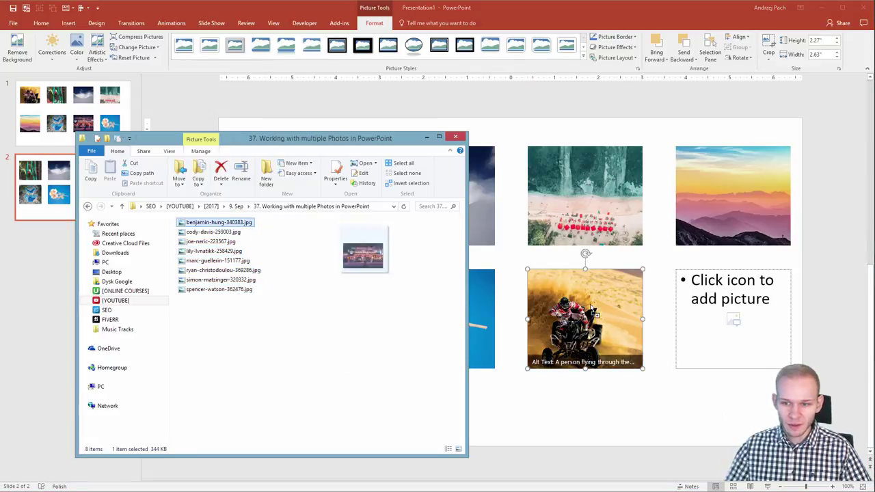
left_click_drag(592, 309, 733, 319)
left_click(632, 432)
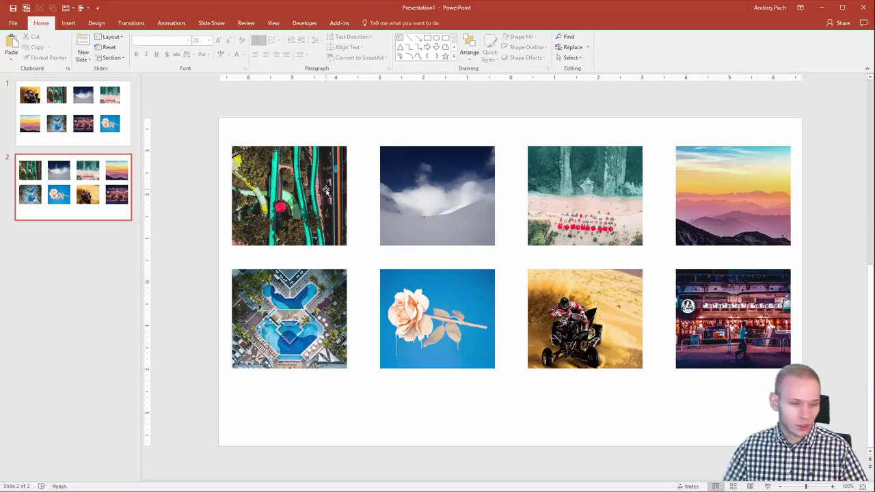
key("Page_Up")
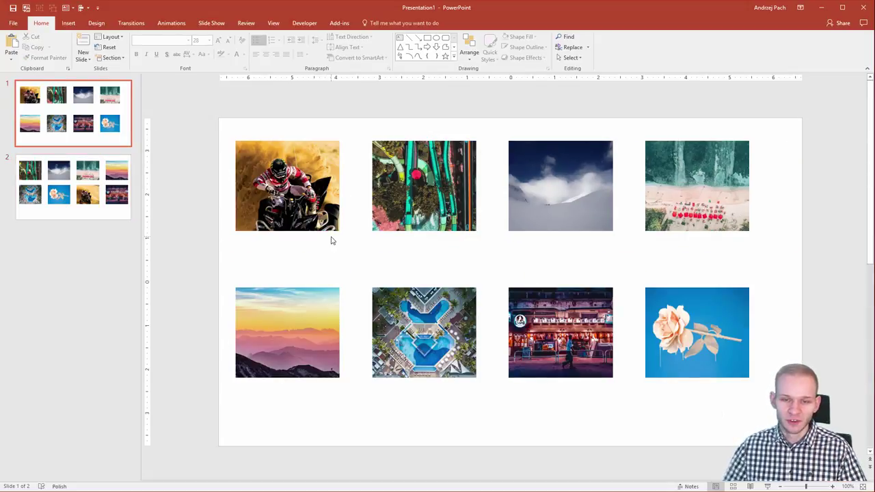
double_click(295, 196)
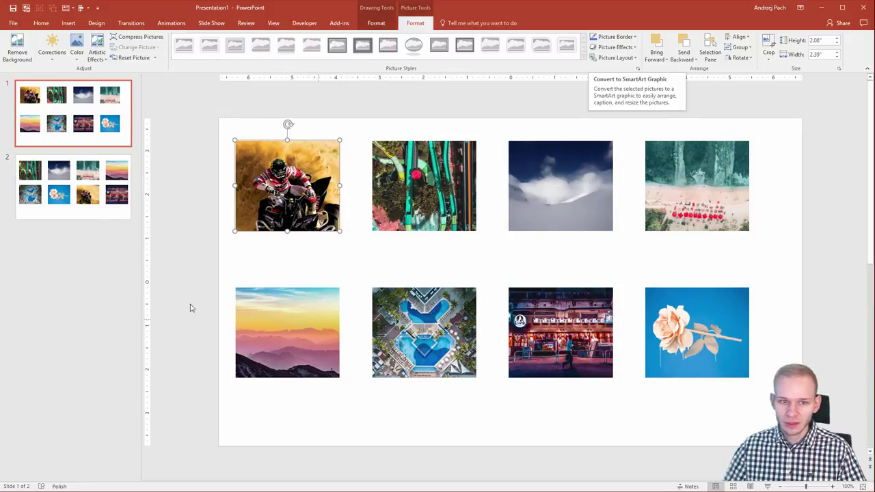
key("Page_Down")
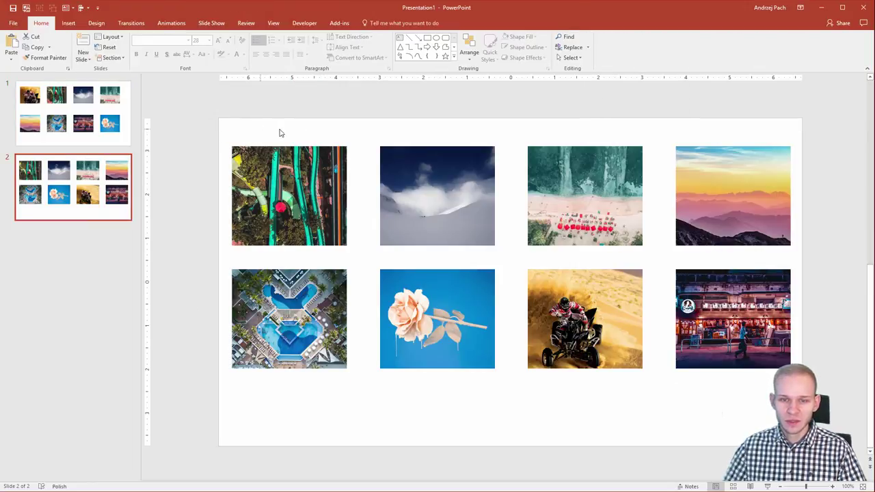